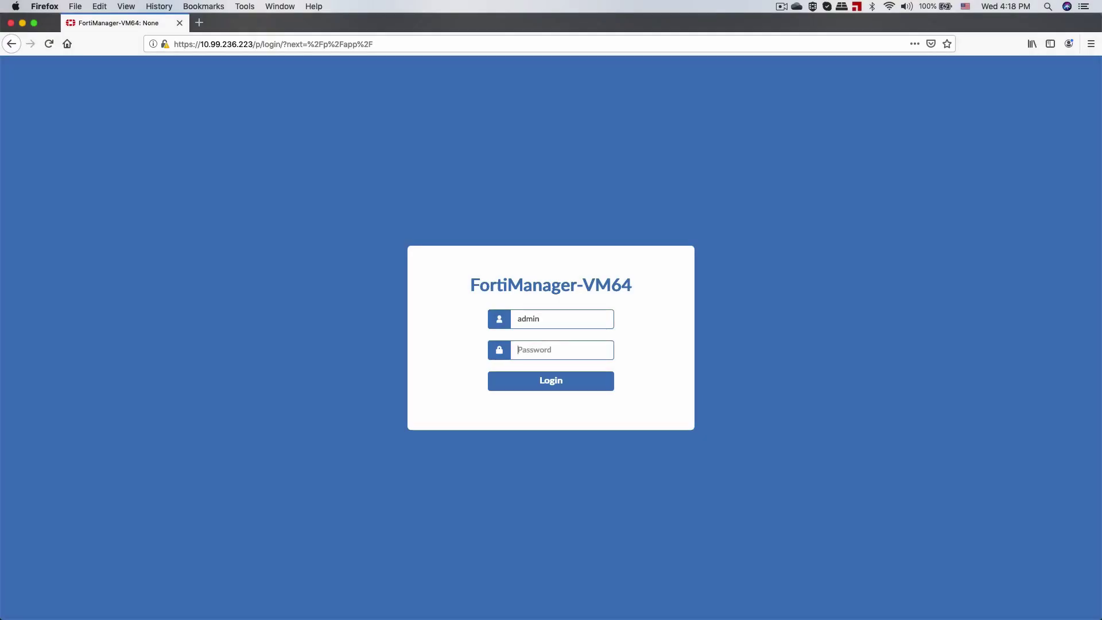
Log in to FortiManager with the account credentials and select the Demo ADOM
type("***")
left_click(550, 383)
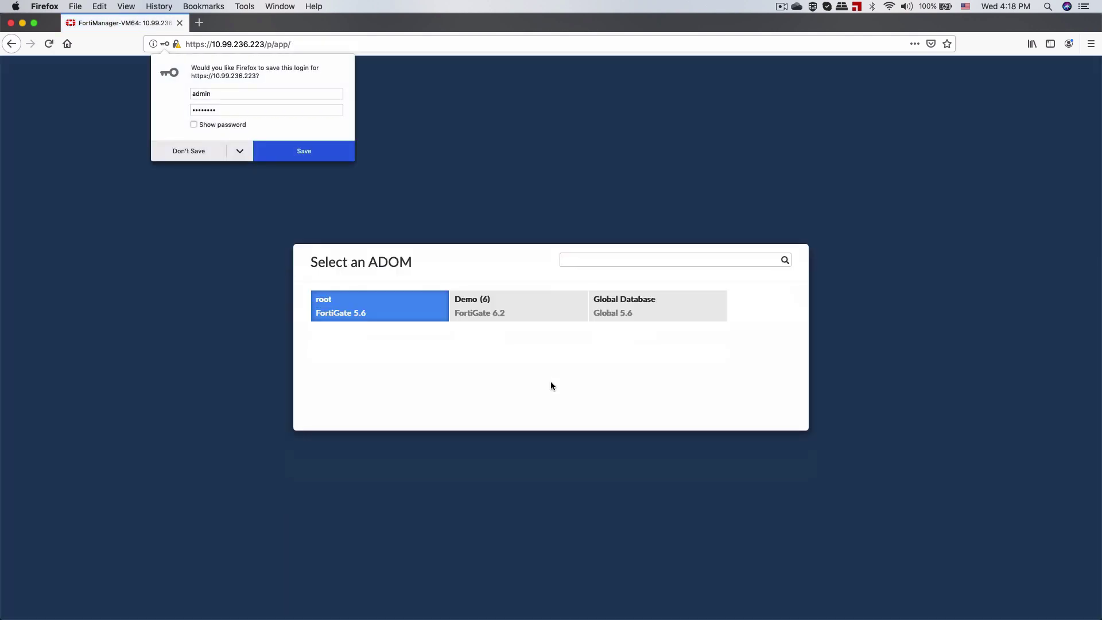
left_click(516, 310)
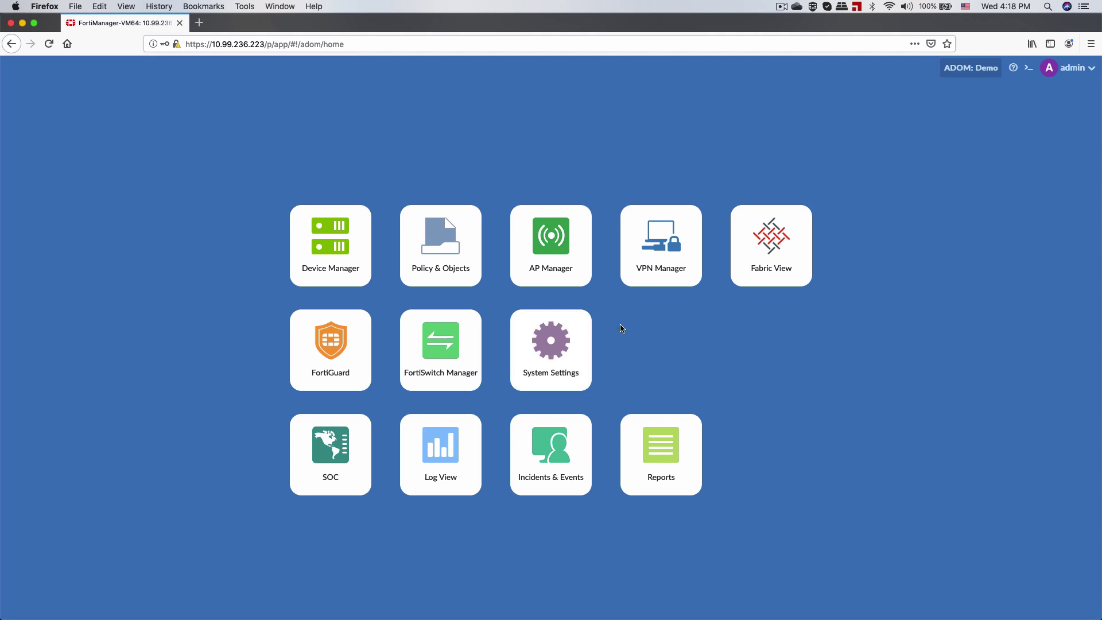
Show the Device Manager SD-WAN Monitor map with FGT-HUB1, FGT-Branch1 and FGT-HUB2
left_click(337, 241)
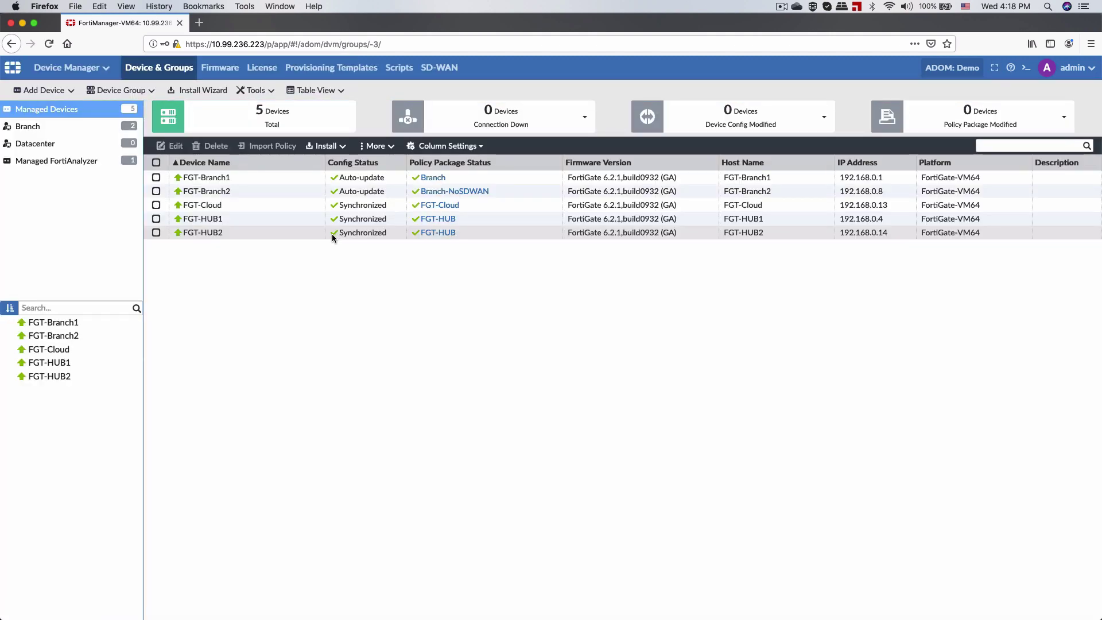
left_click(443, 70)
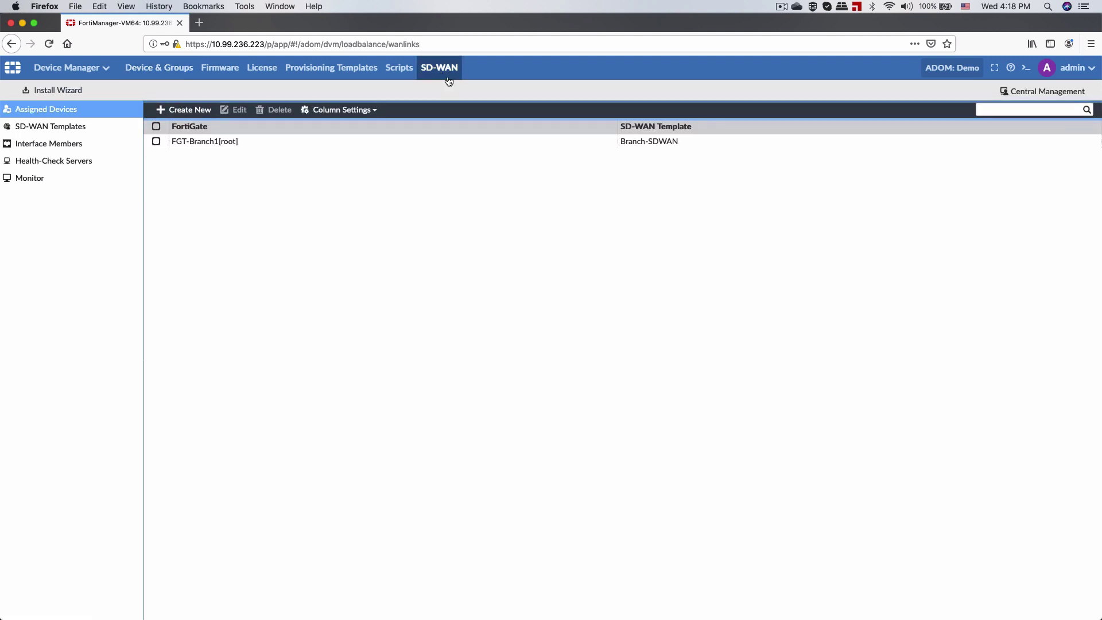
left_click(45, 181)
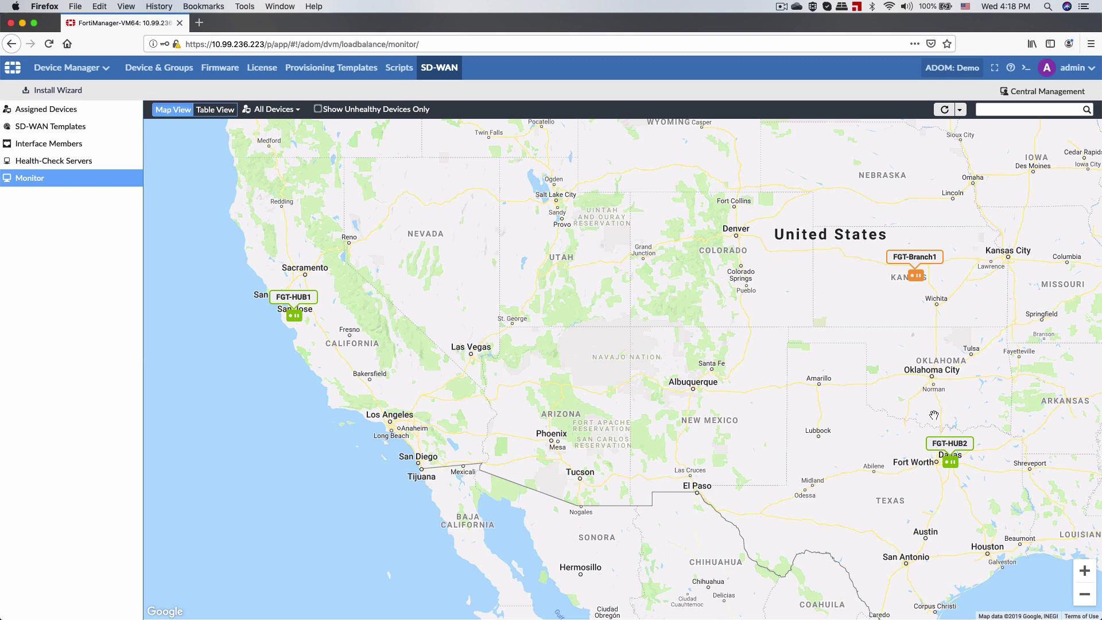
left_click(919, 277)
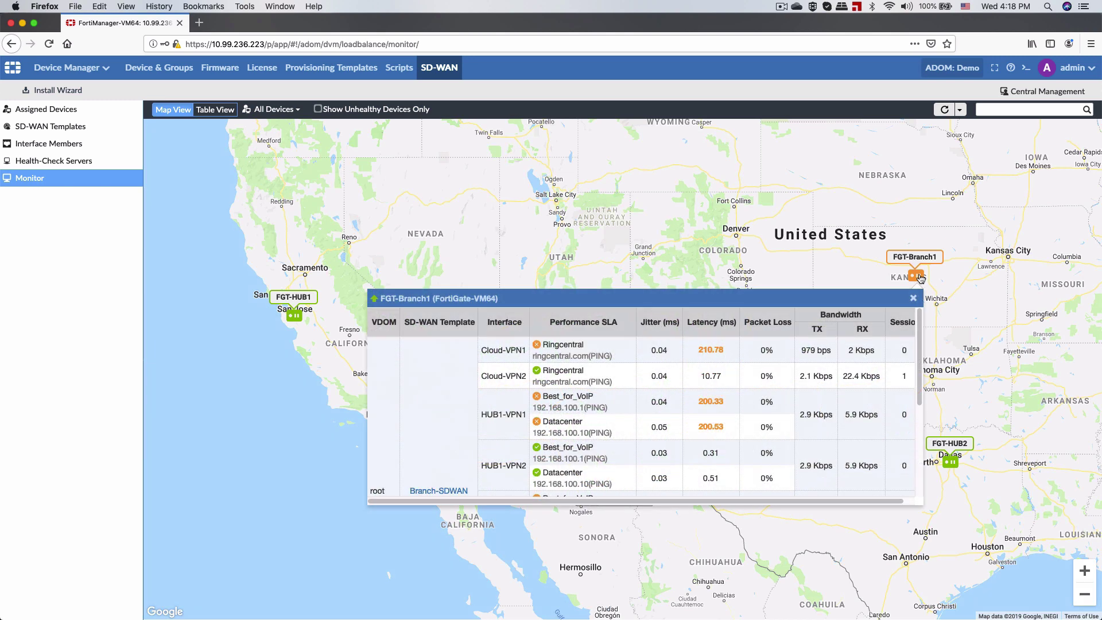
left_click(296, 317)
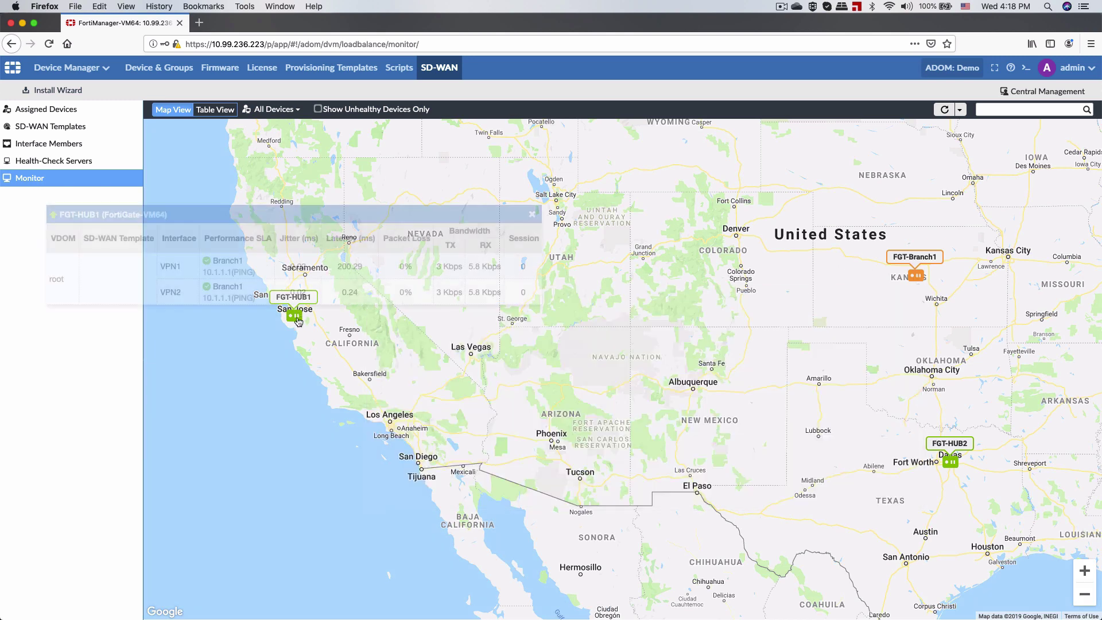
left_click(951, 462)
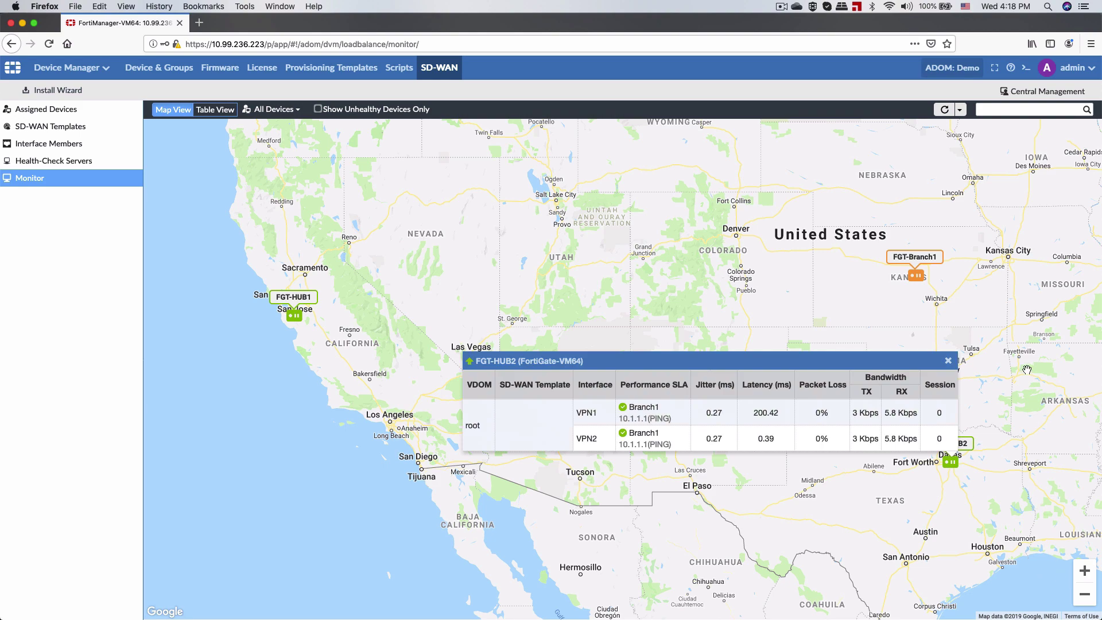
left_click(918, 287)
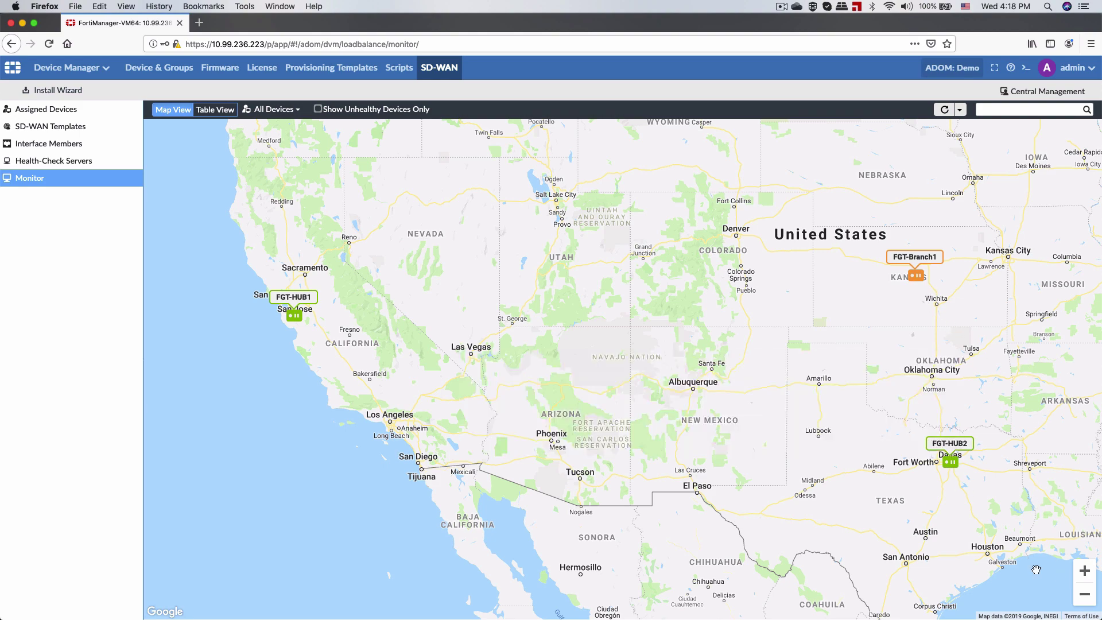
left_click(1084, 595)
left_click(1085, 595)
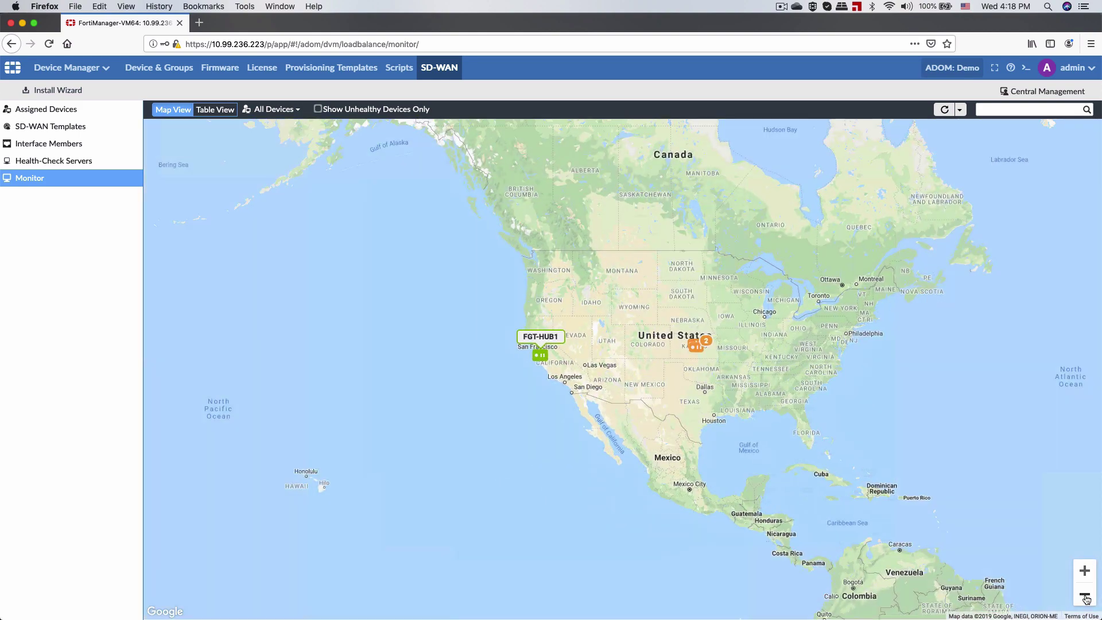
left_click(1084, 570)
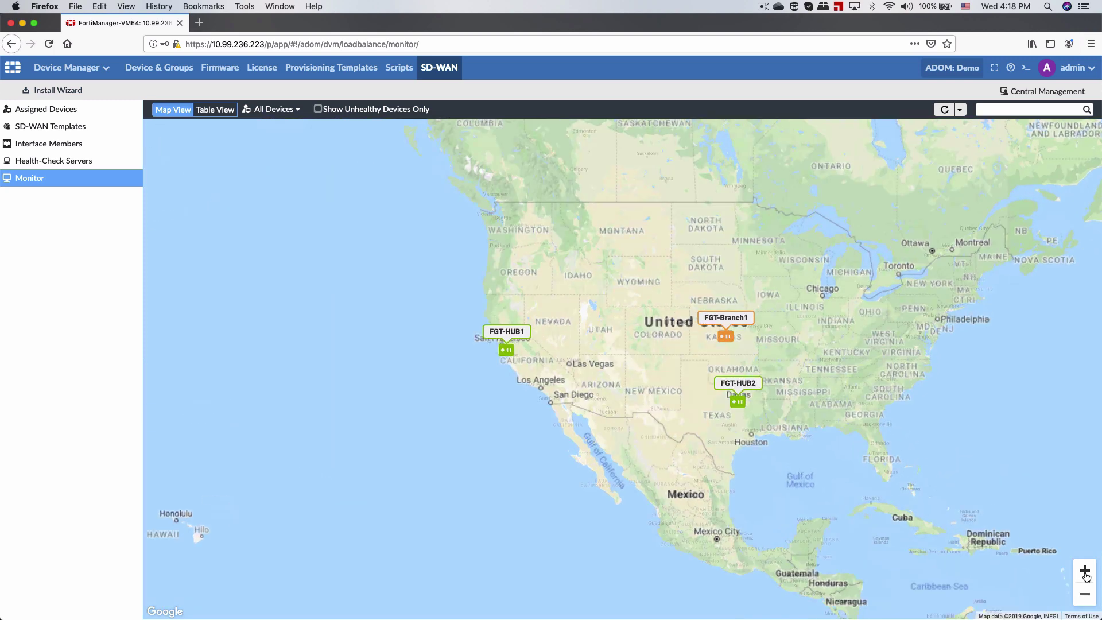
left_click(1085, 570)
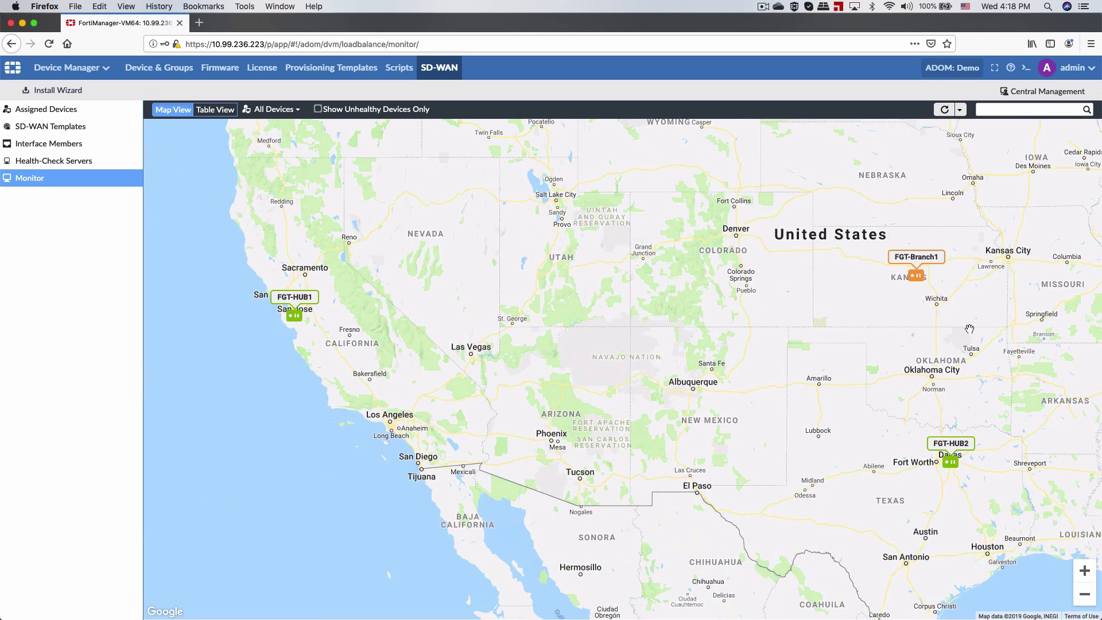
left_click(918, 278)
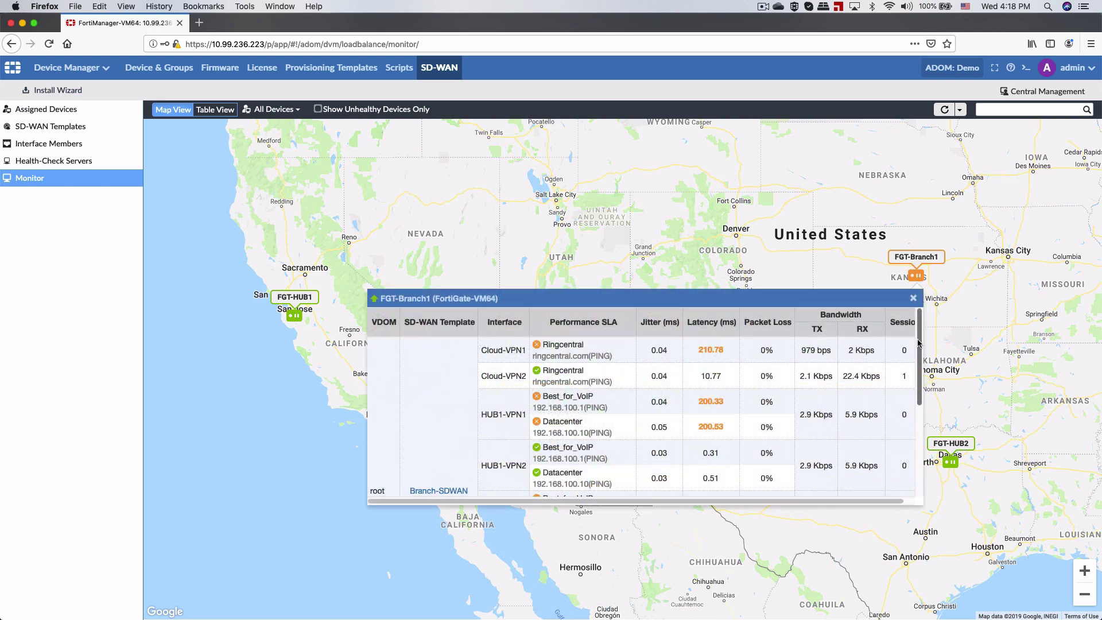
left_click_drag(918, 342, 913, 443)
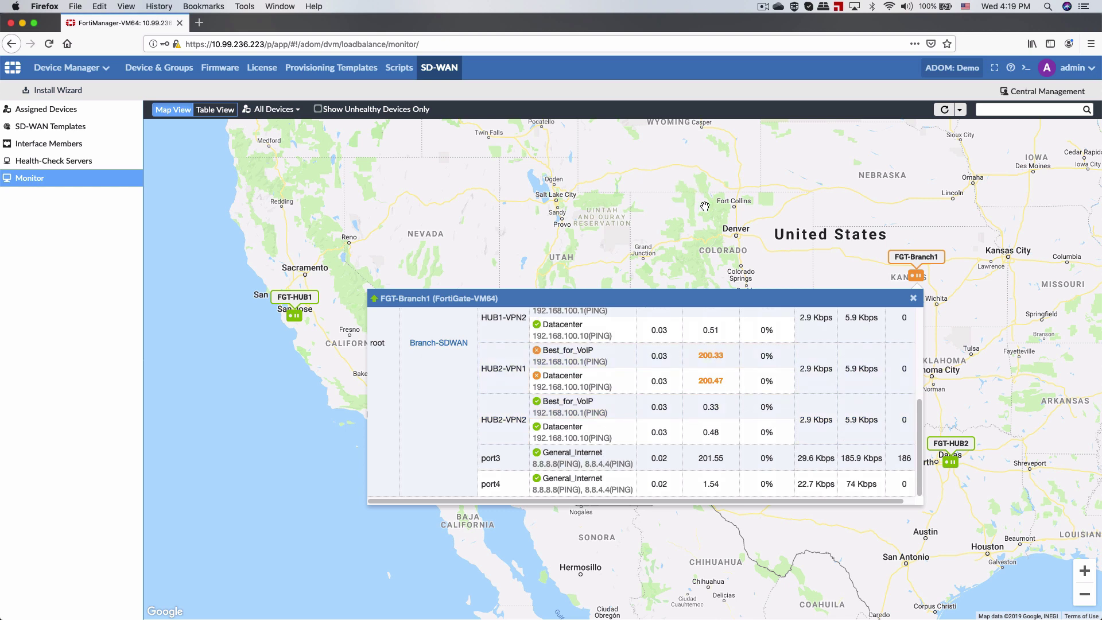
left_click(913, 298)
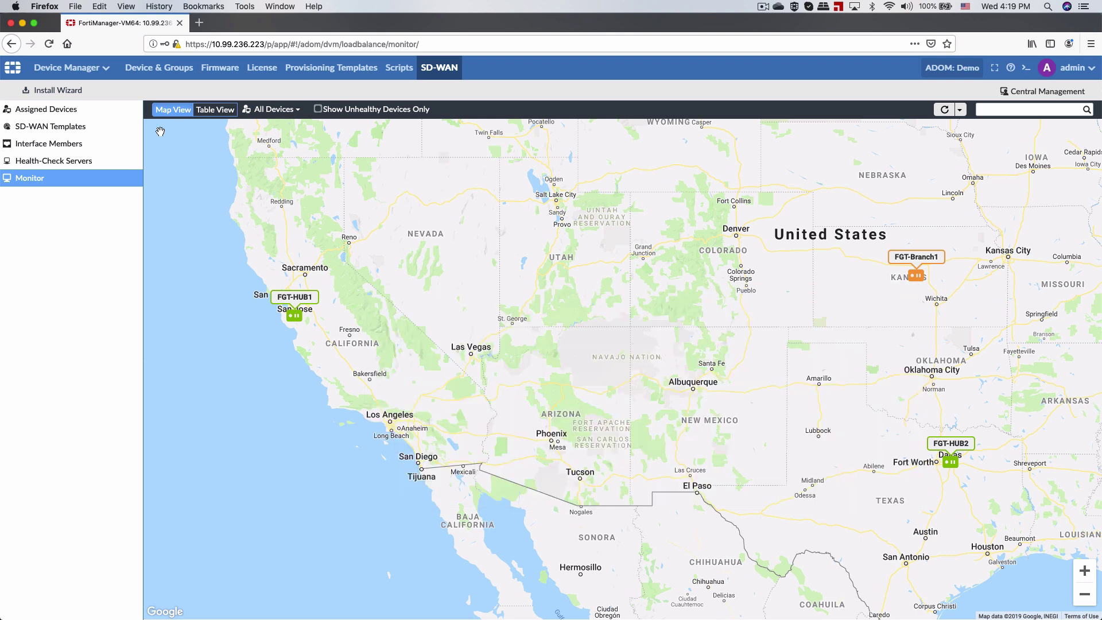
Open FGT-Branch1's SD-WAN charts from table view and move from Best_for_VoIP to General_Internet charts
left_click(205, 111)
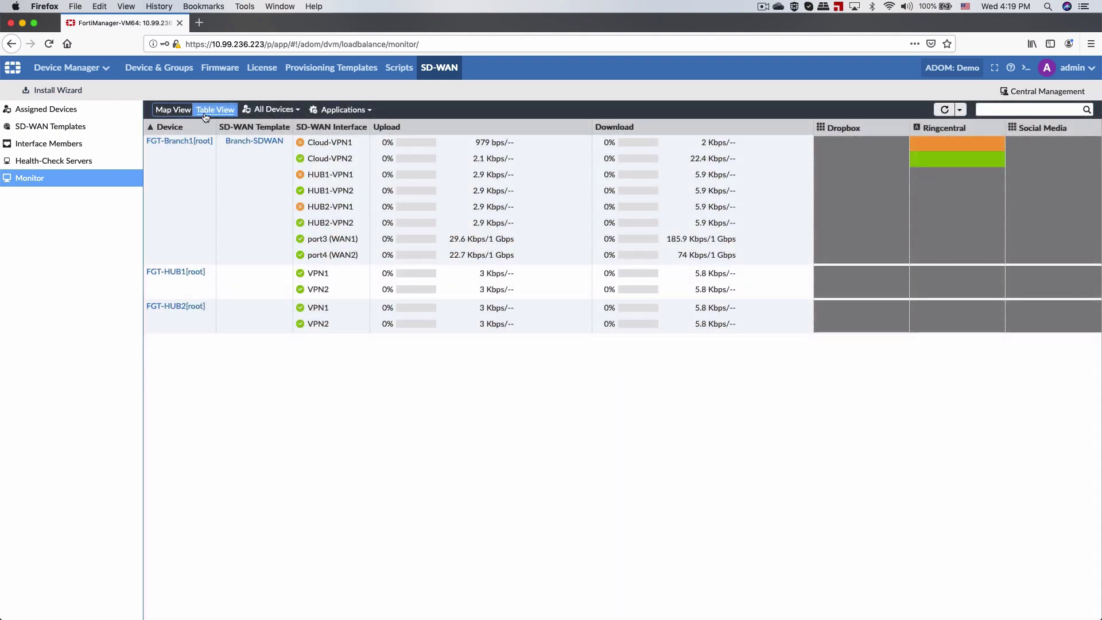
left_click(175, 142)
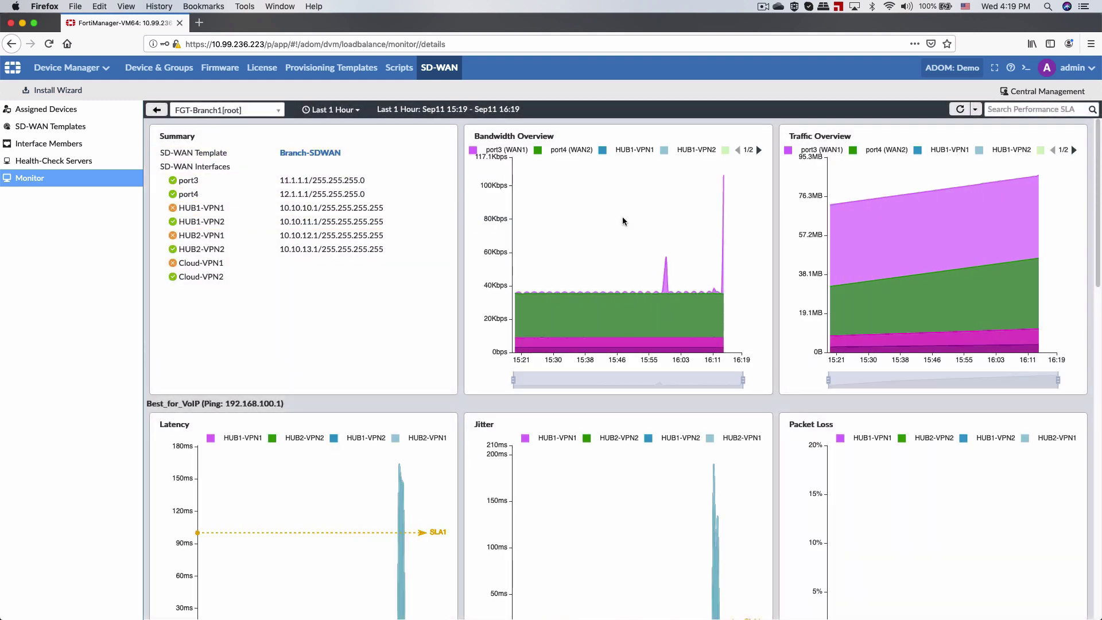
mouse_move(1052, 225)
scroll(1091, 280, "down", 5)
scroll(1090, 281, "down", 3)
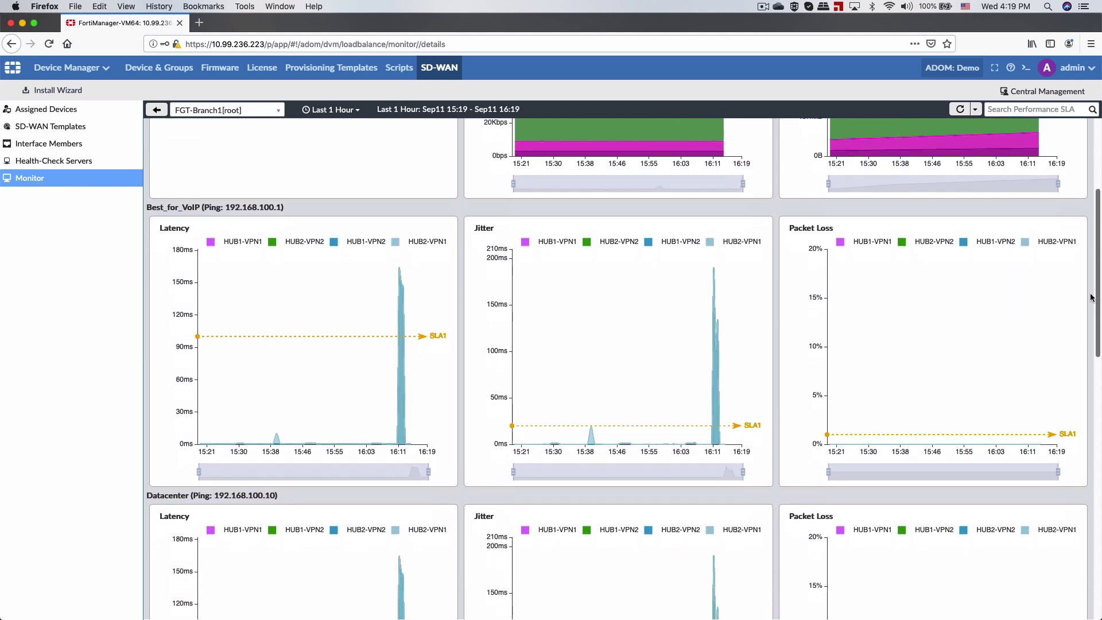
scroll(1090, 305, "up", 1)
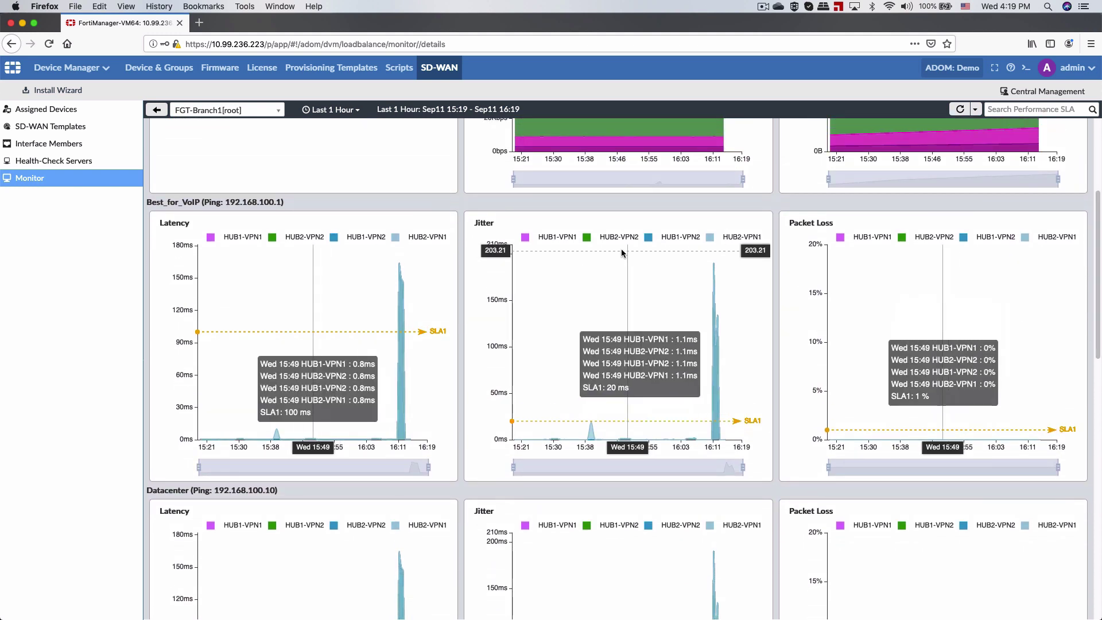
mouse_move(416, 281)
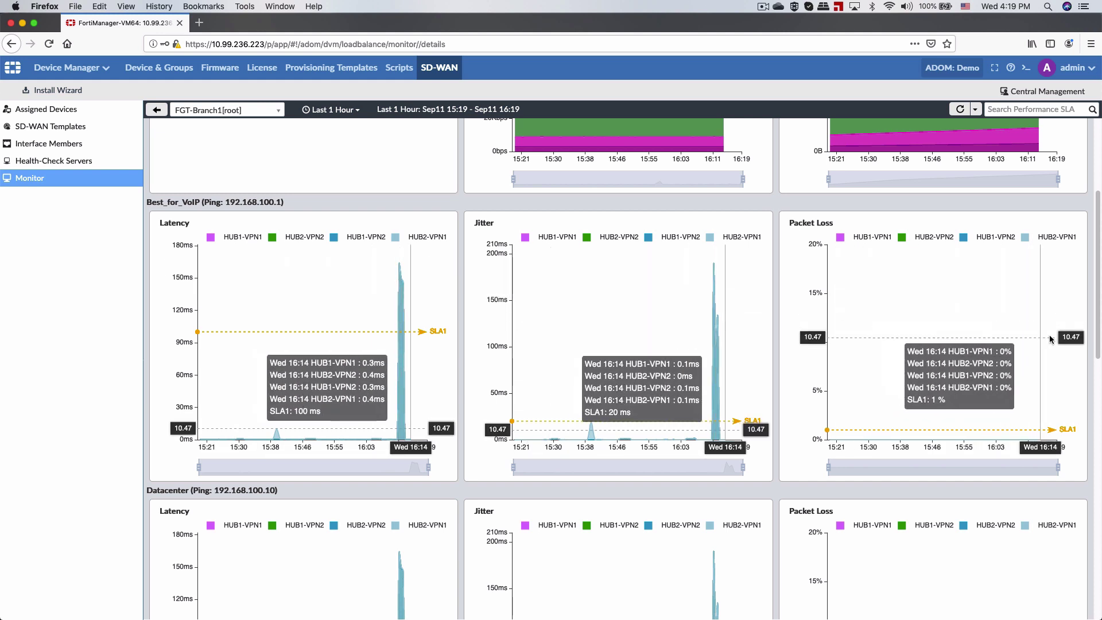
left_click_drag(1097, 334, 1096, 519)
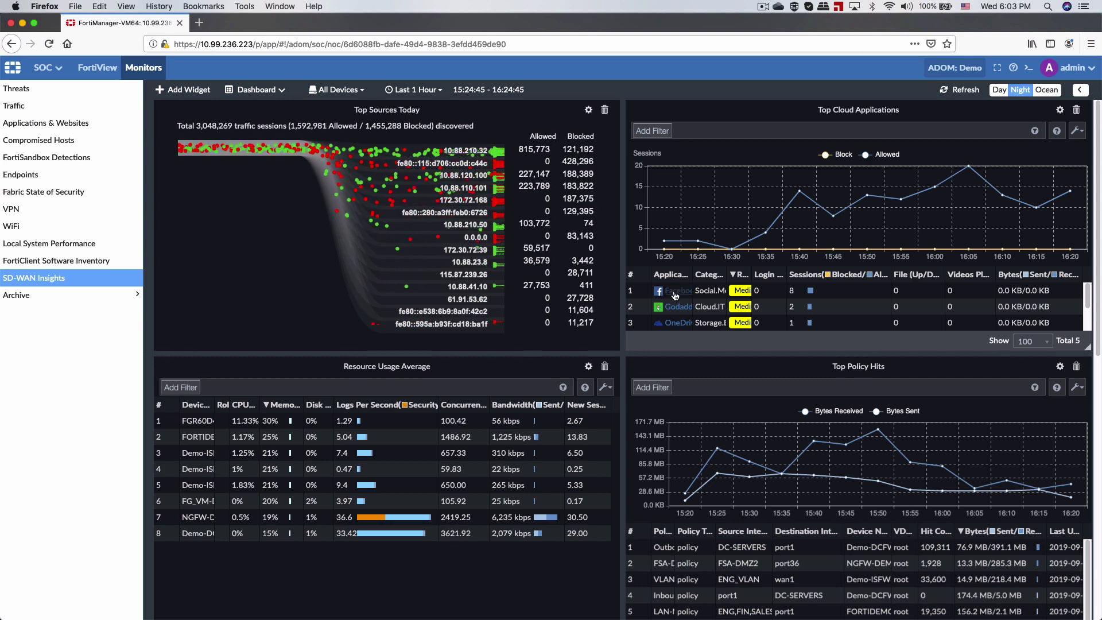
Filter Top Cloud Applications to Category Social.Media and drill into Facebook's sessions
right_click(711, 290)
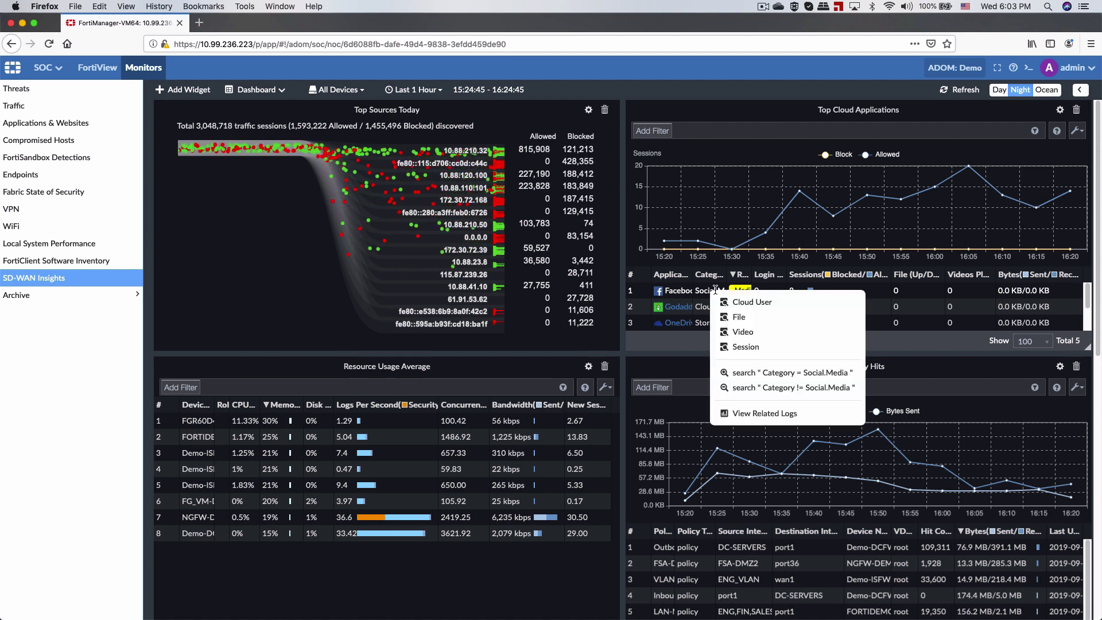
left_click(745, 374)
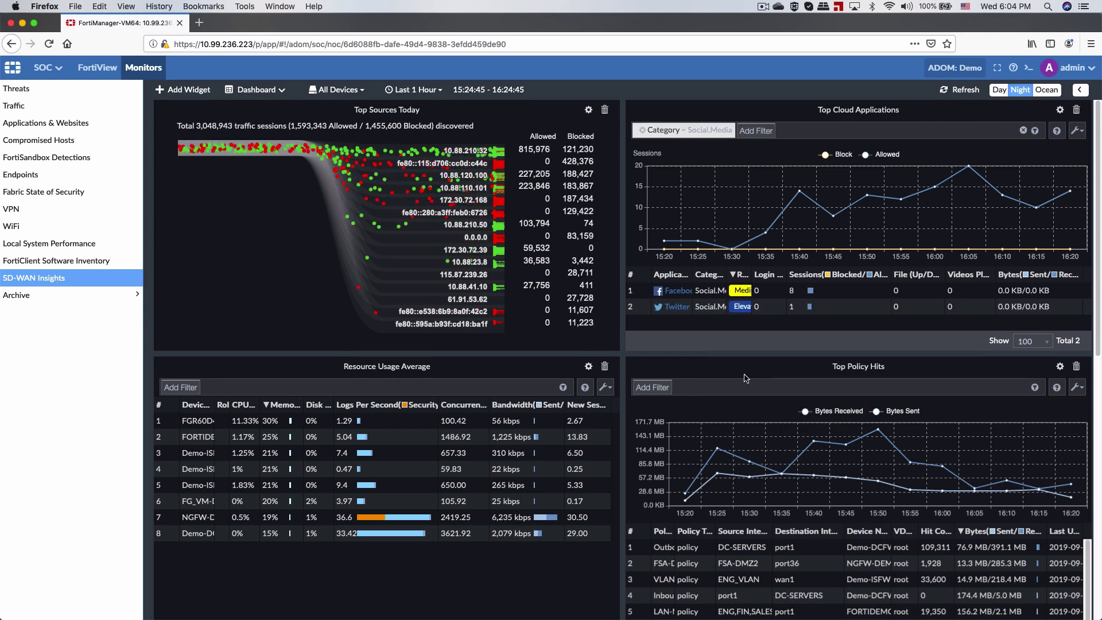
right_click(711, 290)
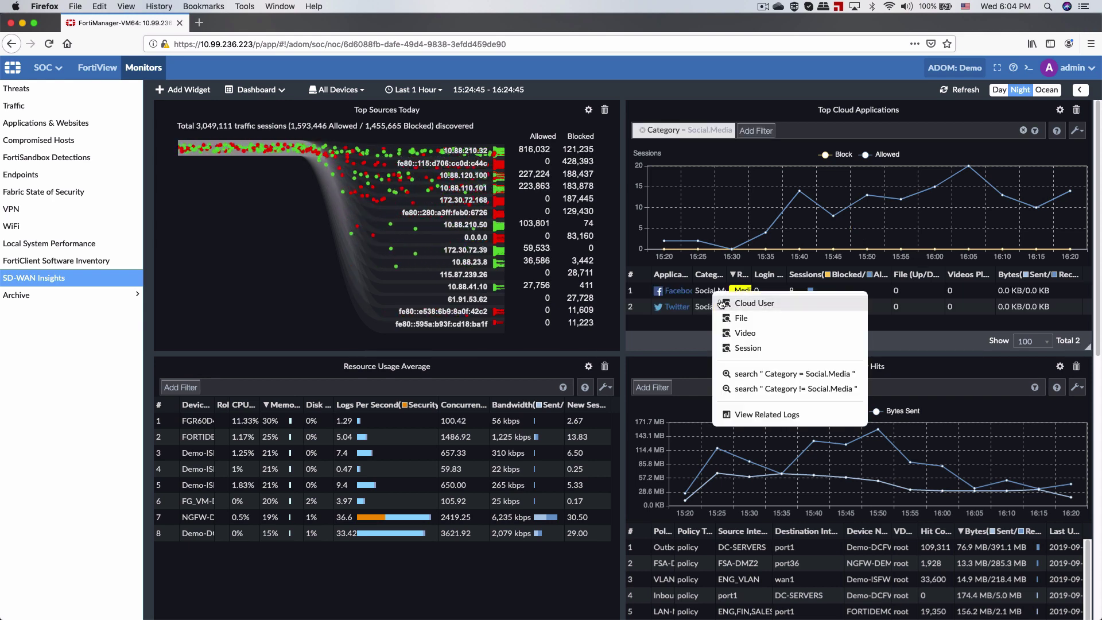
left_click(745, 349)
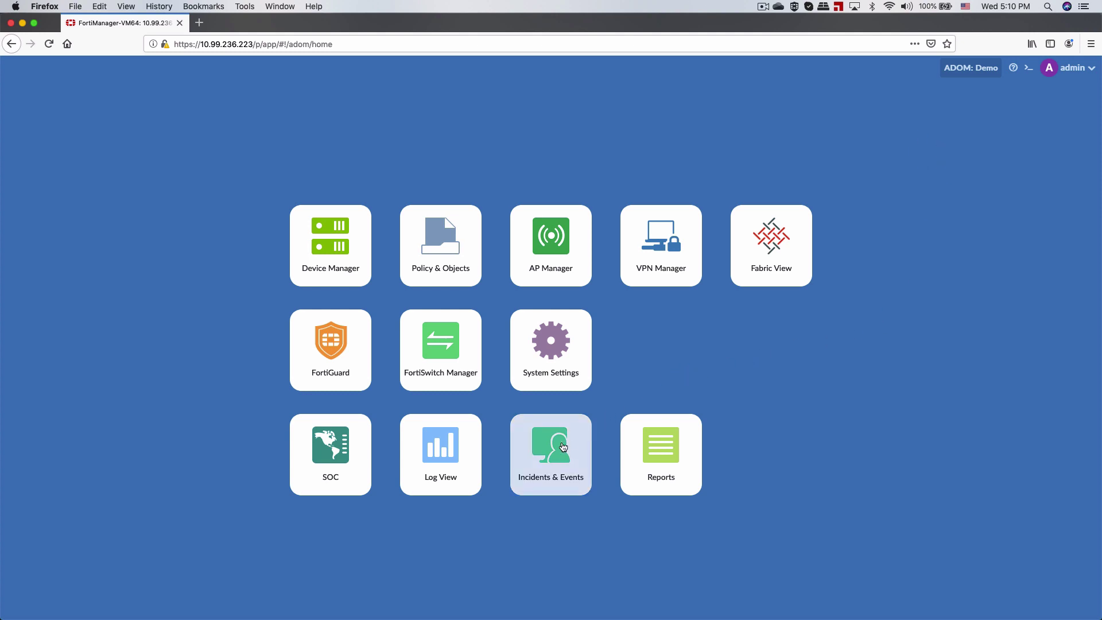
Open the SD-WAN Failover Event handler for editing in Incidents & Events
left_click(537, 460)
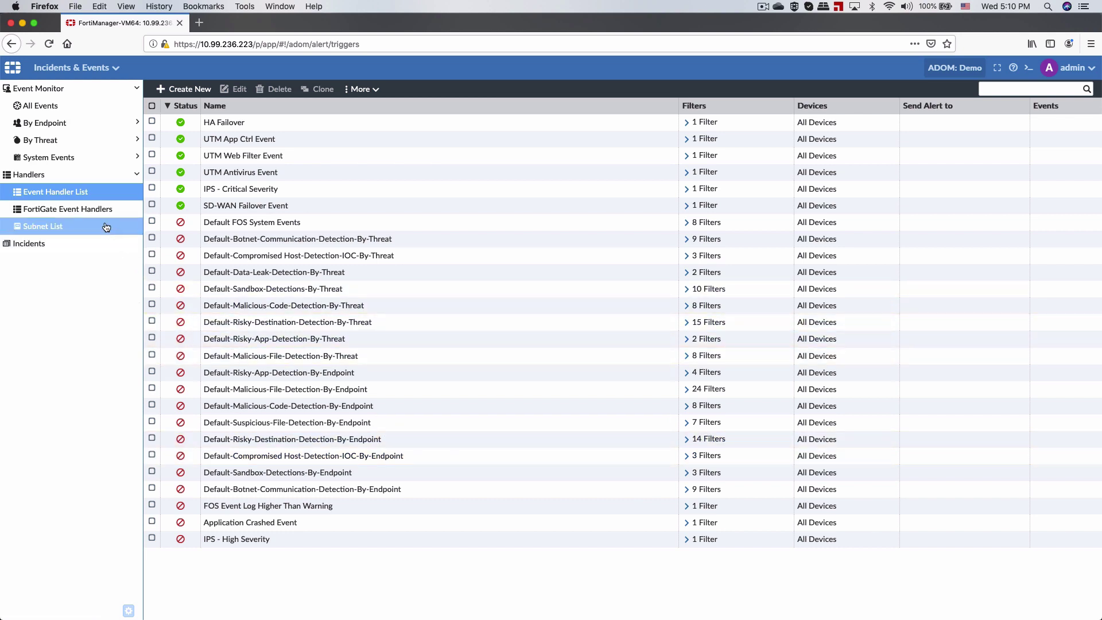
double_click(227, 209)
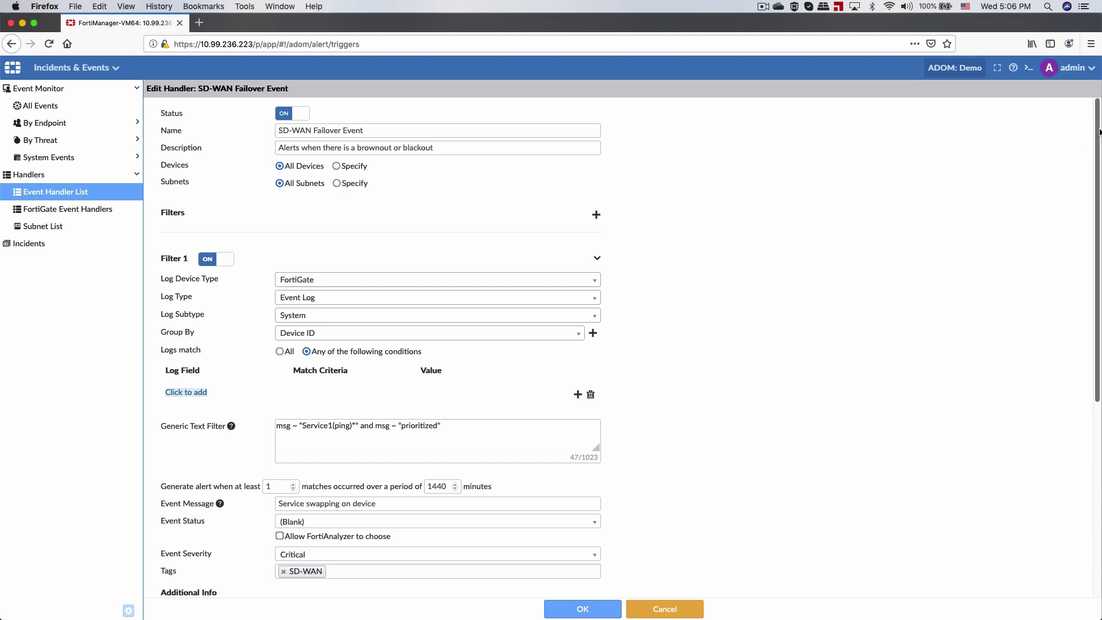
left_click_drag(1099, 132, 1100, 326)
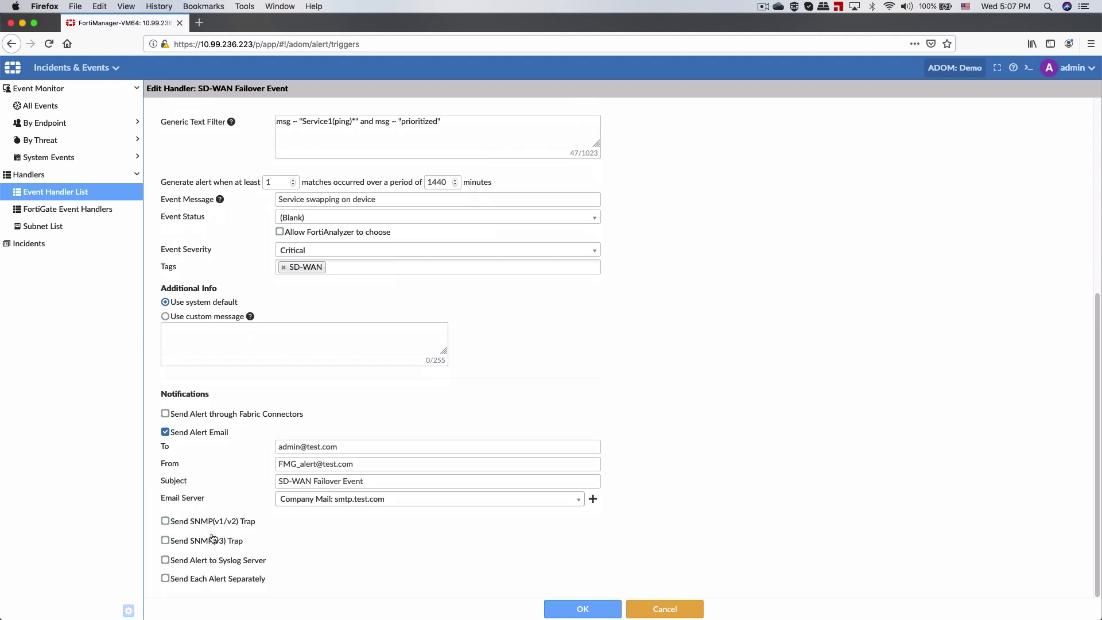
Enable alerts through Fabric Connectors and start a new ServiceNow connector
left_click(165, 414)
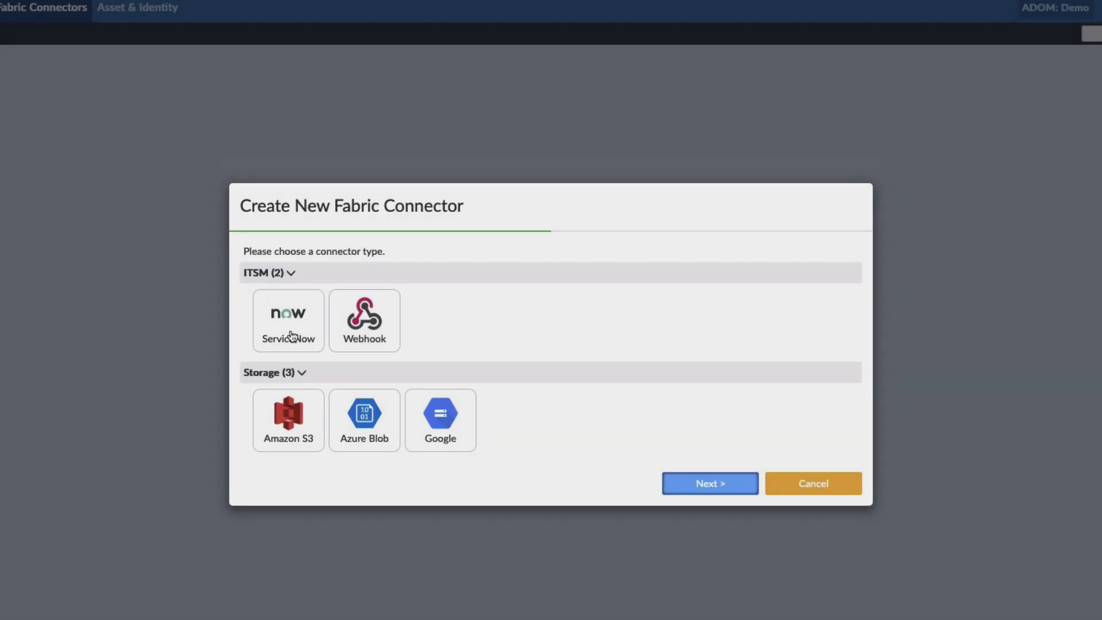
left_click(290, 338)
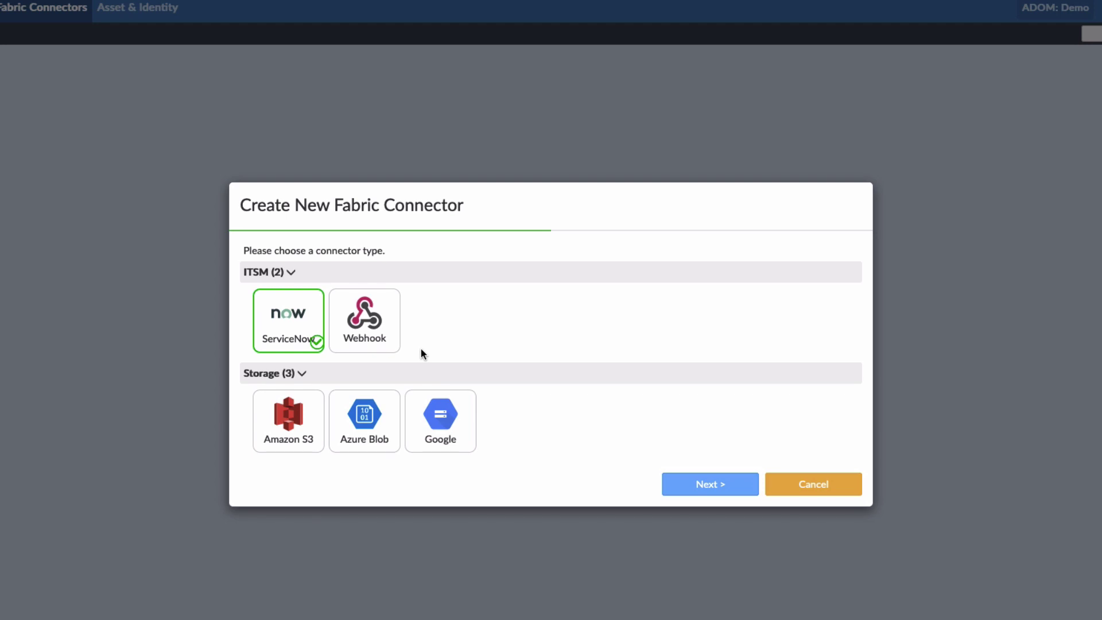
left_click(674, 479)
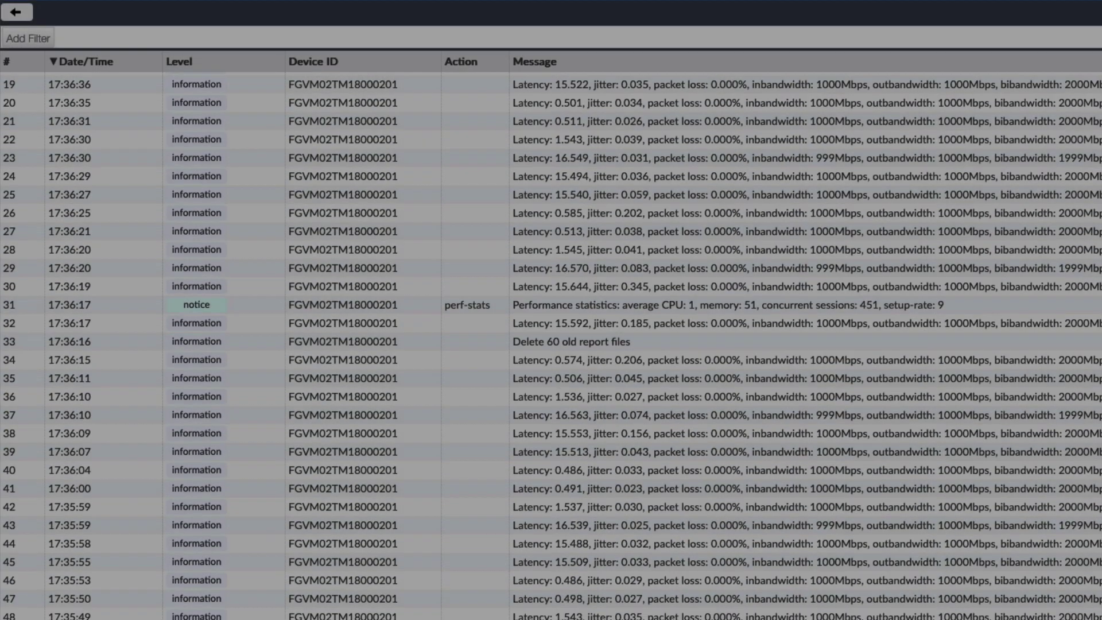
Scroll the log table down to the critical Cloud-VPN static route entries
scroll(551, 344, "down", 10)
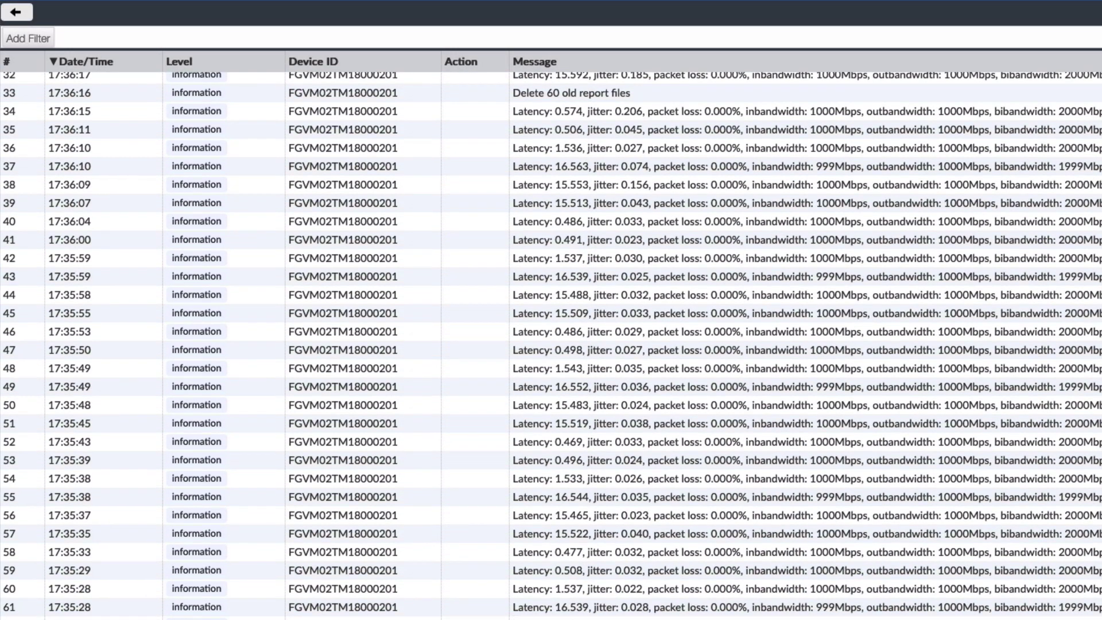
scroll(486, 281, "down", 1)
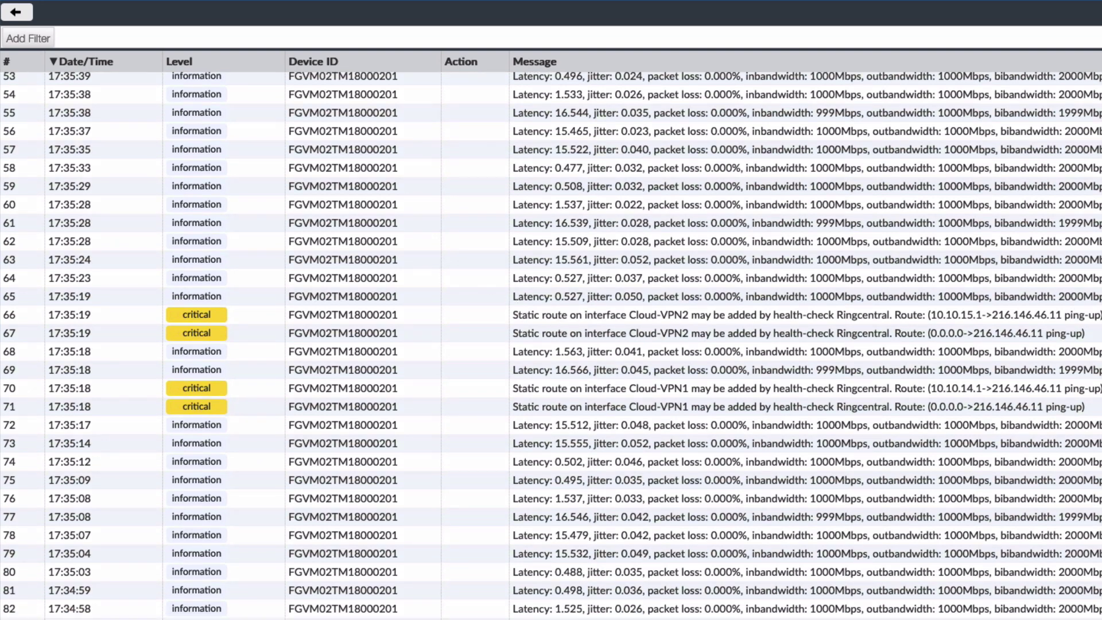
scroll(551, 345, "down", 4)
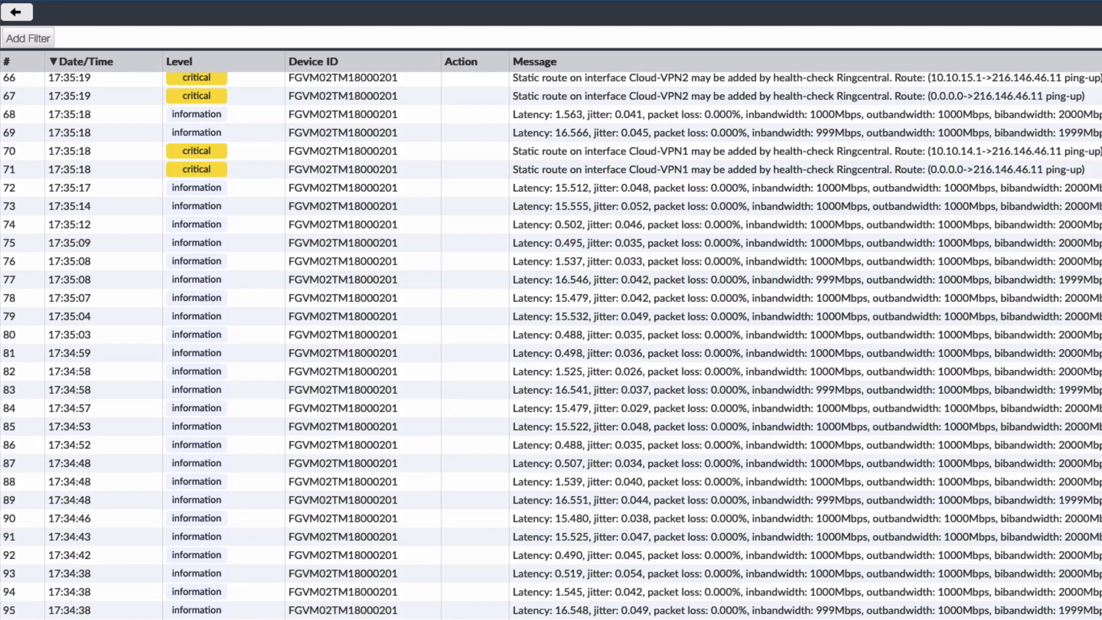
scroll(551, 344, "down", 20)
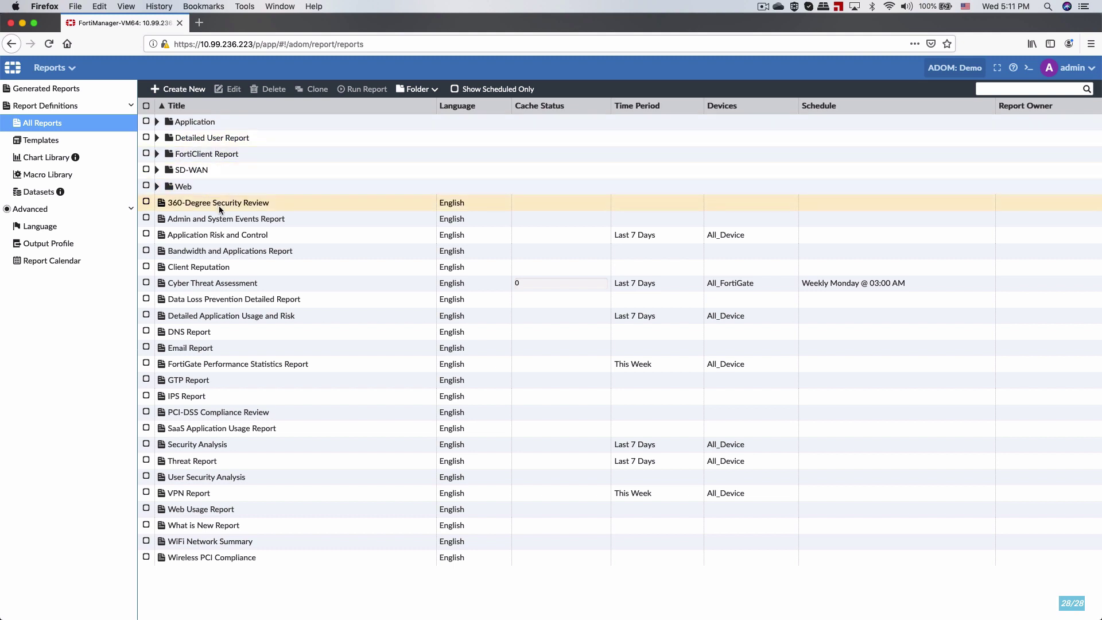
Browse the report Templates list, including PCI-DSS Compliance Review and Security Analysis
left_click(23, 195)
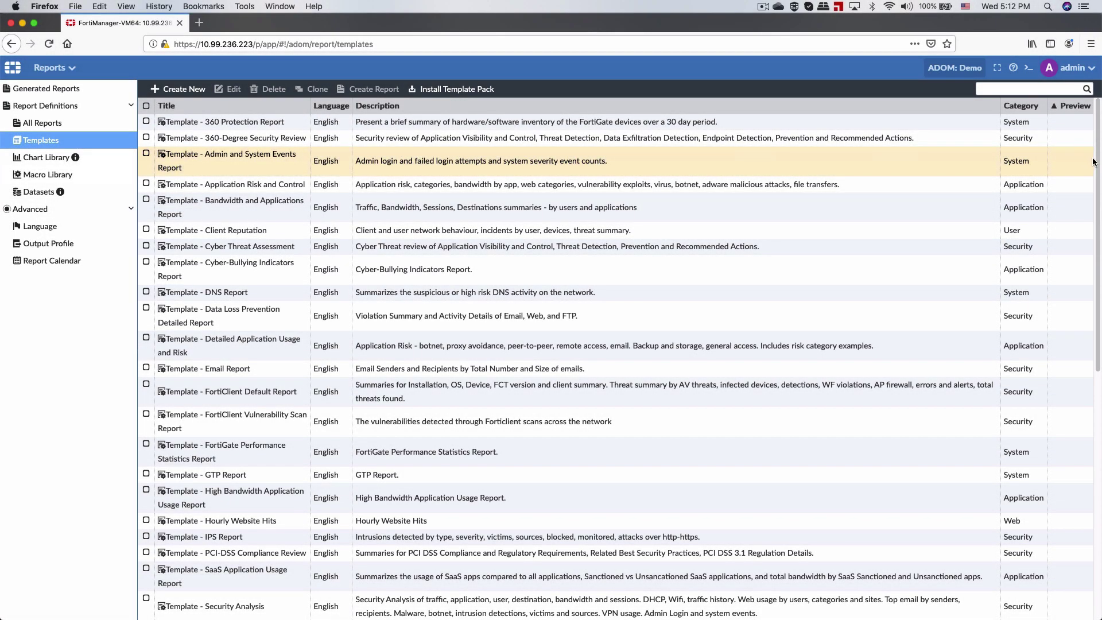
scroll(1094, 162, "down", 5)
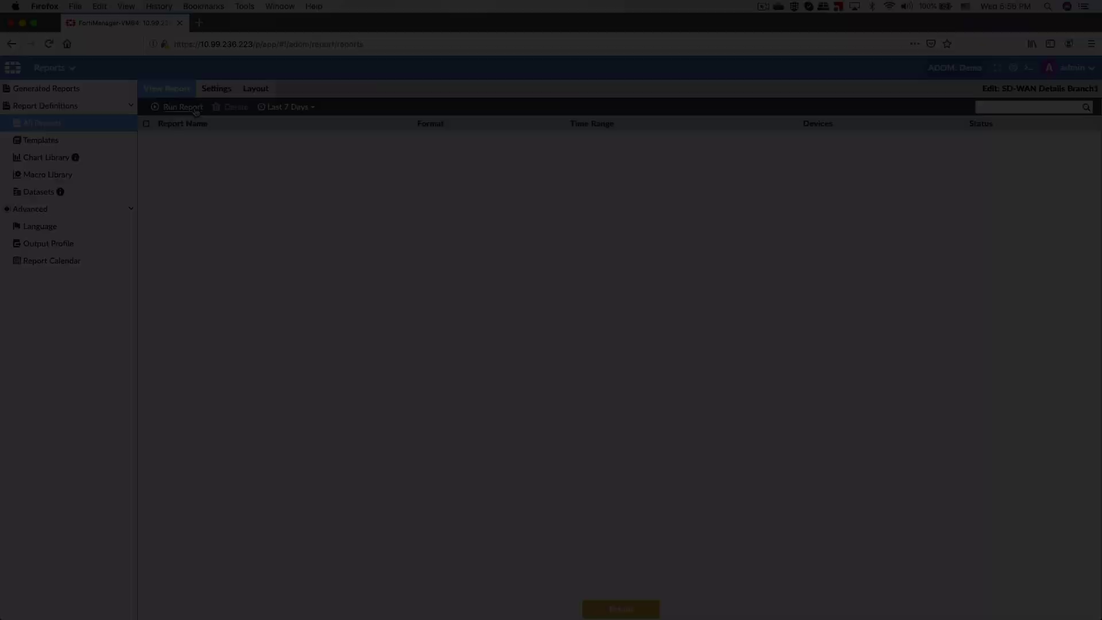
Run the SD-WAN Details Branch1 report
left_click(183, 108)
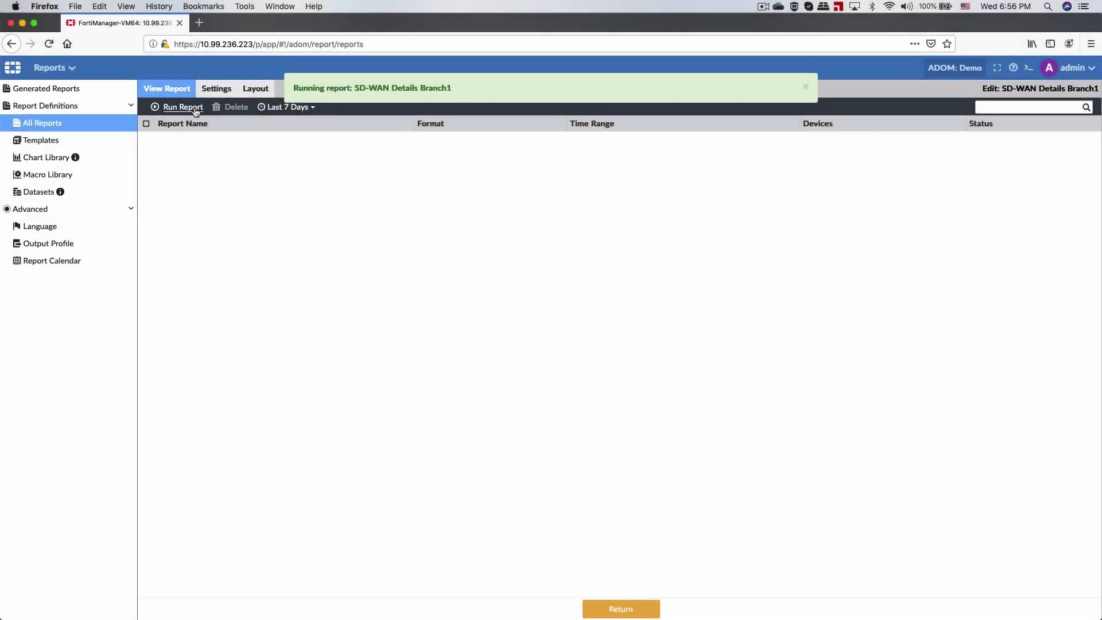